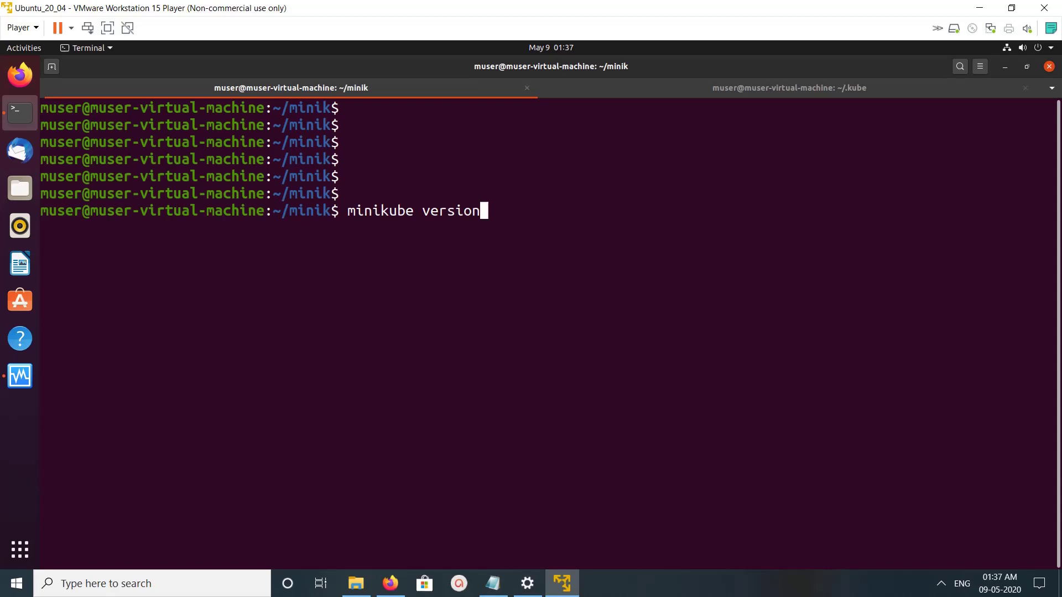
Run 'minikube version' (v1.9.2) and confirm in VirtualBox Manager that the minikube VM is running
key(Return)
key(Return)
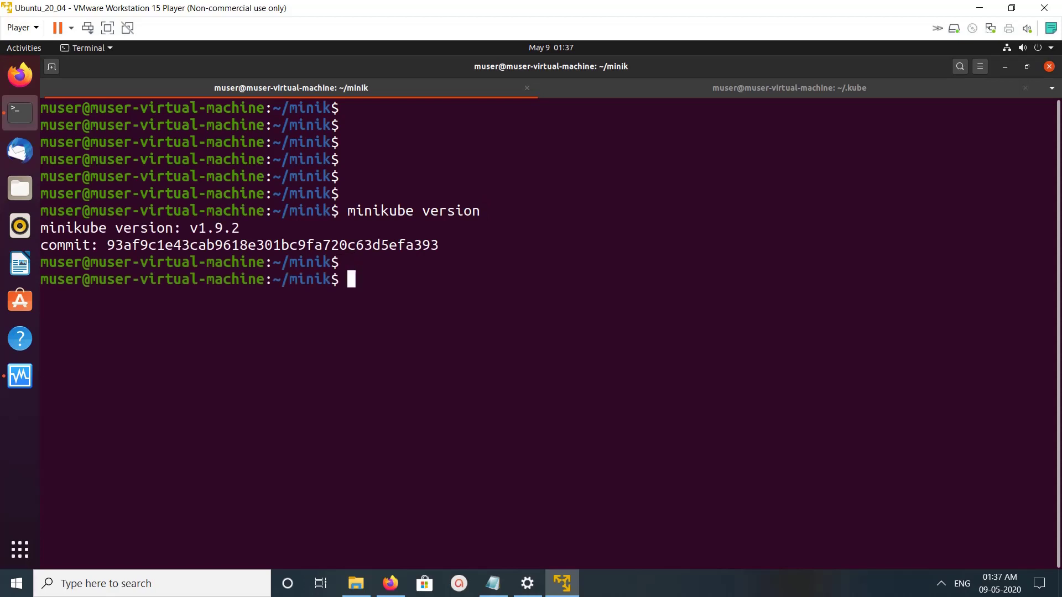
key(Return)
key(Return)
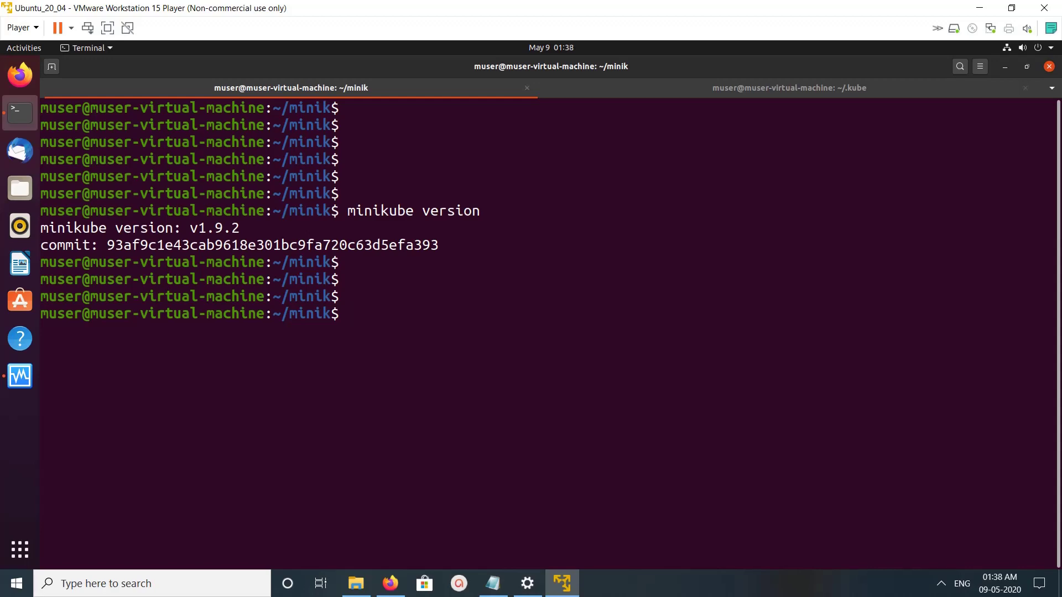
click(20, 376)
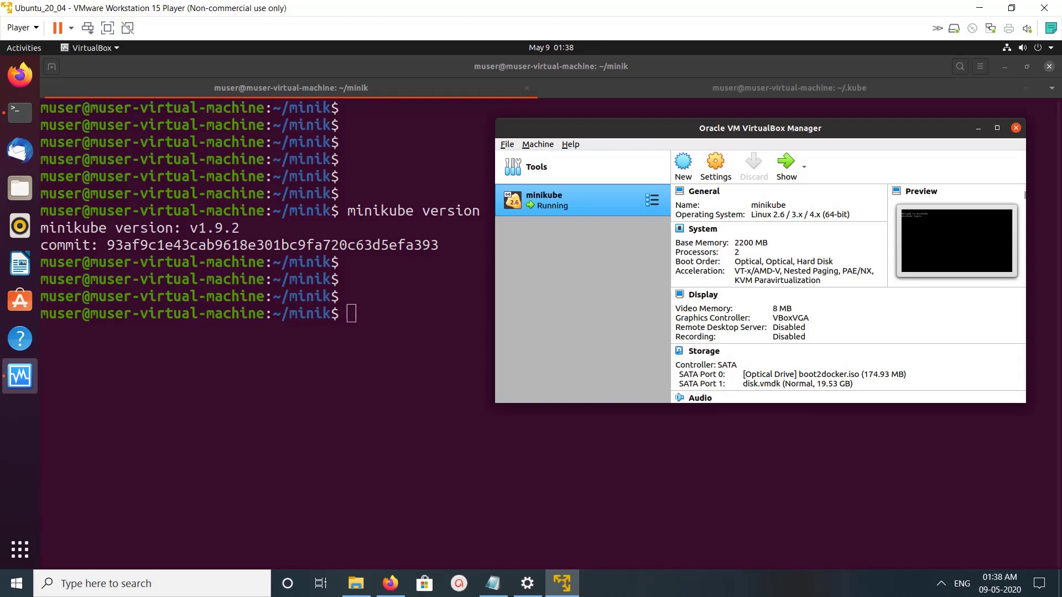
key(alt+Tab)
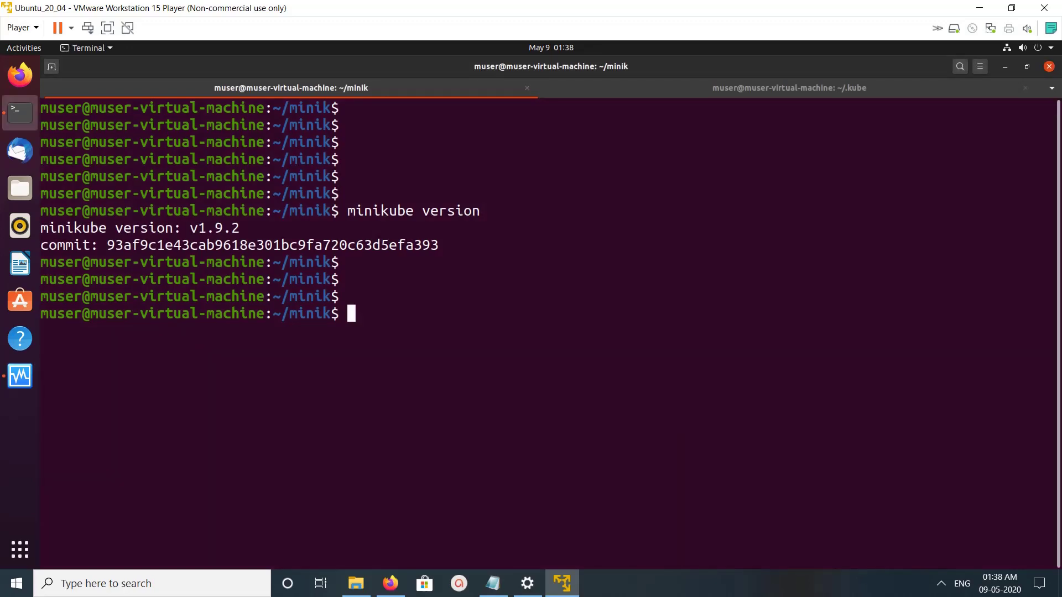
text(min)
text(ikube st)
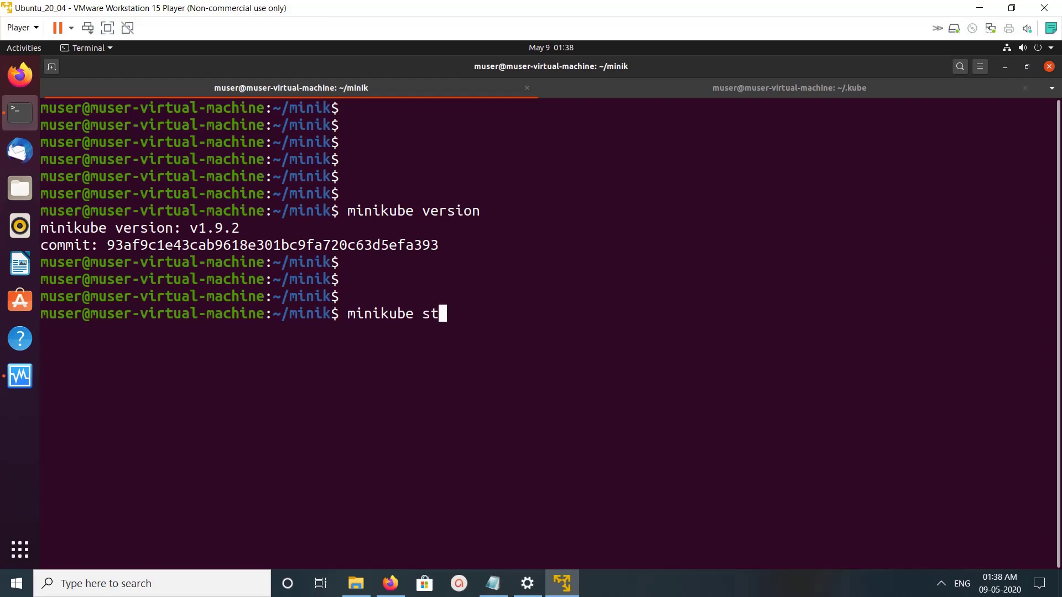
text(op)
Run 'minikube stop' to stop node m01 and confirm VirtualBox shows the VM Powered Off
key(Return)
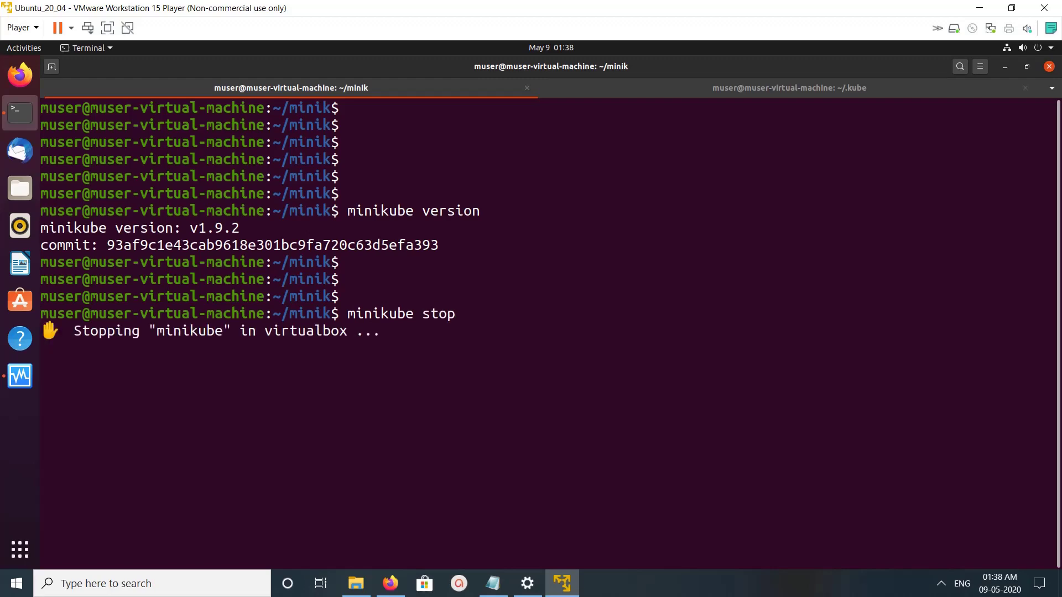
click(20, 376)
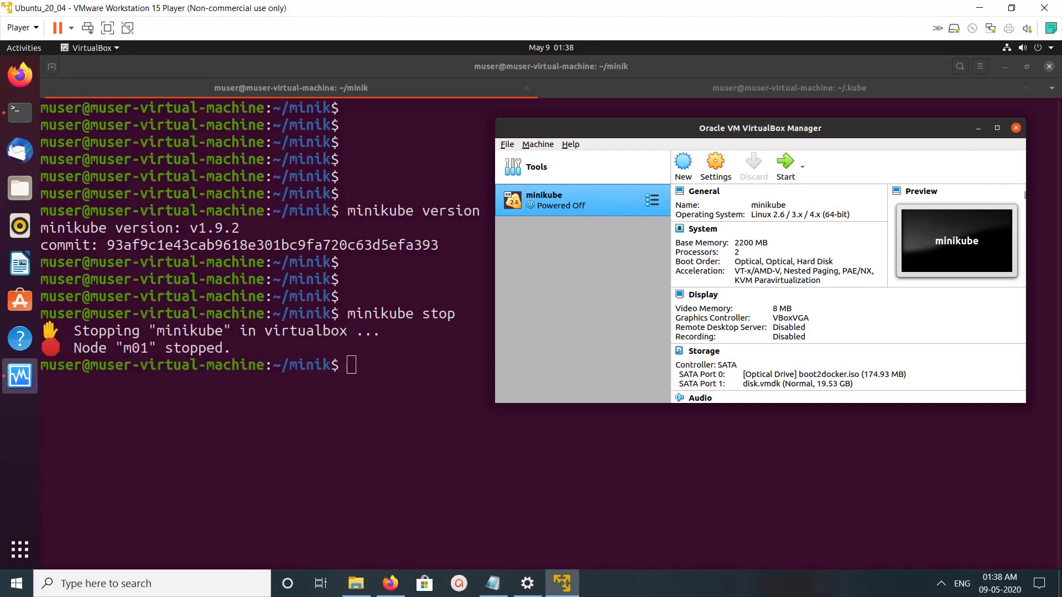
key(alt+Tab)
key(Return)
key(Return)
Turn the recalled stop command into 'minikube delete', run it, and check VirtualBox Manager
key(Up)
key(BackSpace)
key(BackSpace)
key(BackSpace)
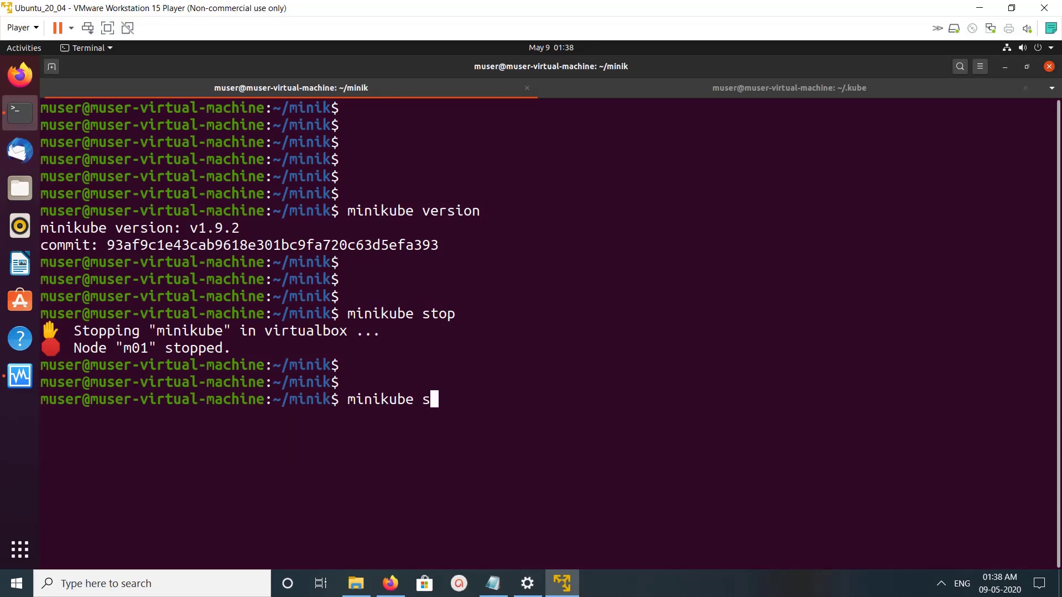
key(BackSpace)
text(delete)
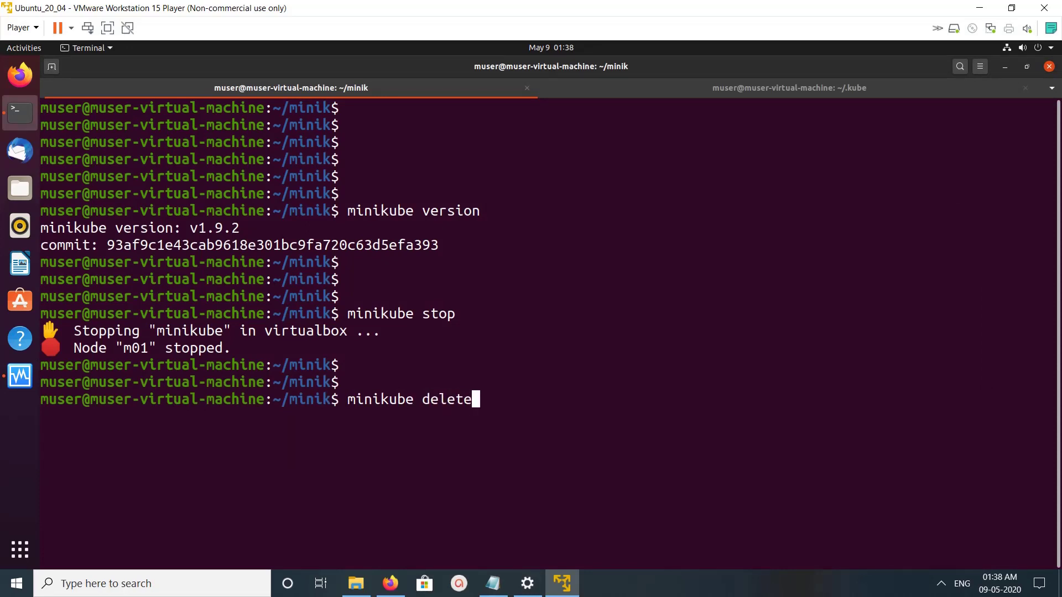
key(Return)
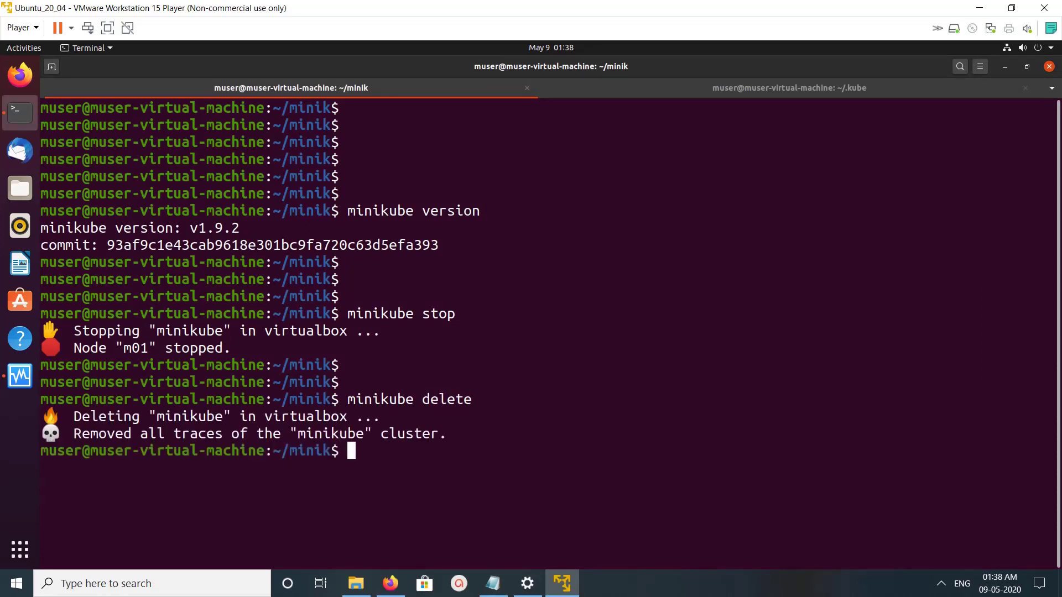
click(21, 376)
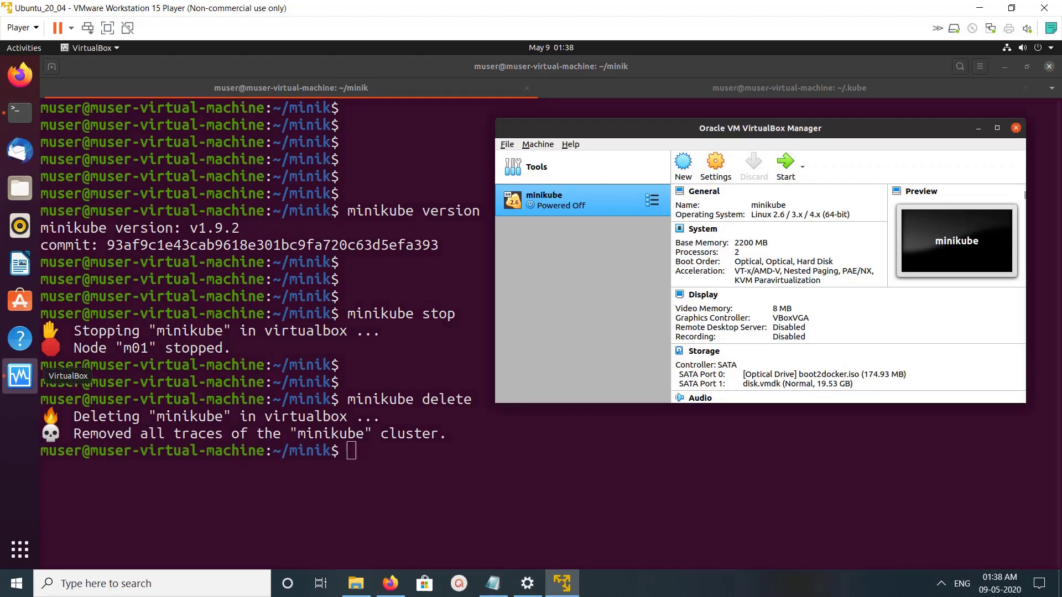
key(alt+F4)
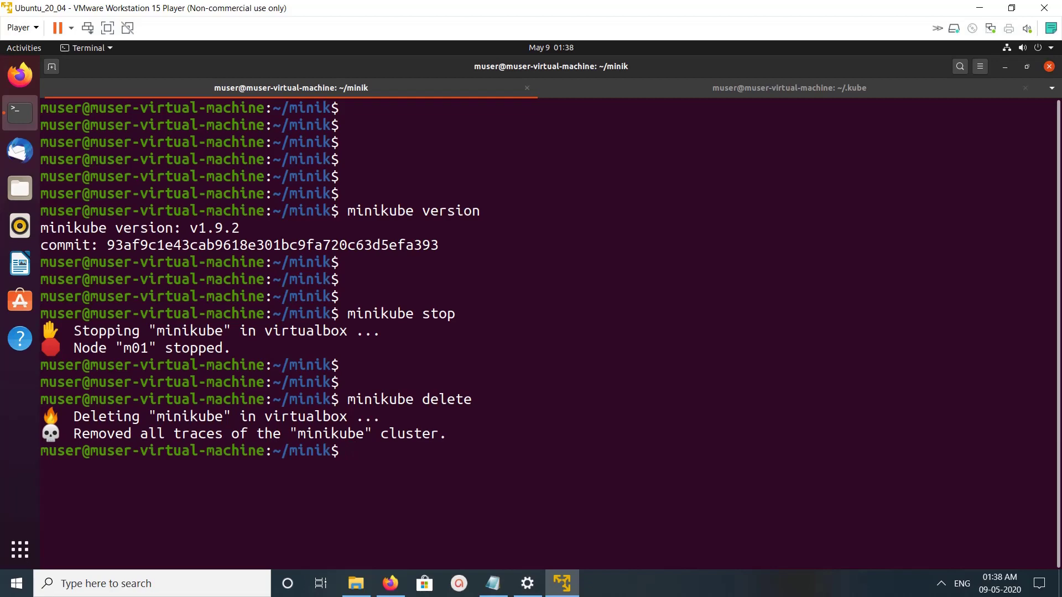
click(20, 549)
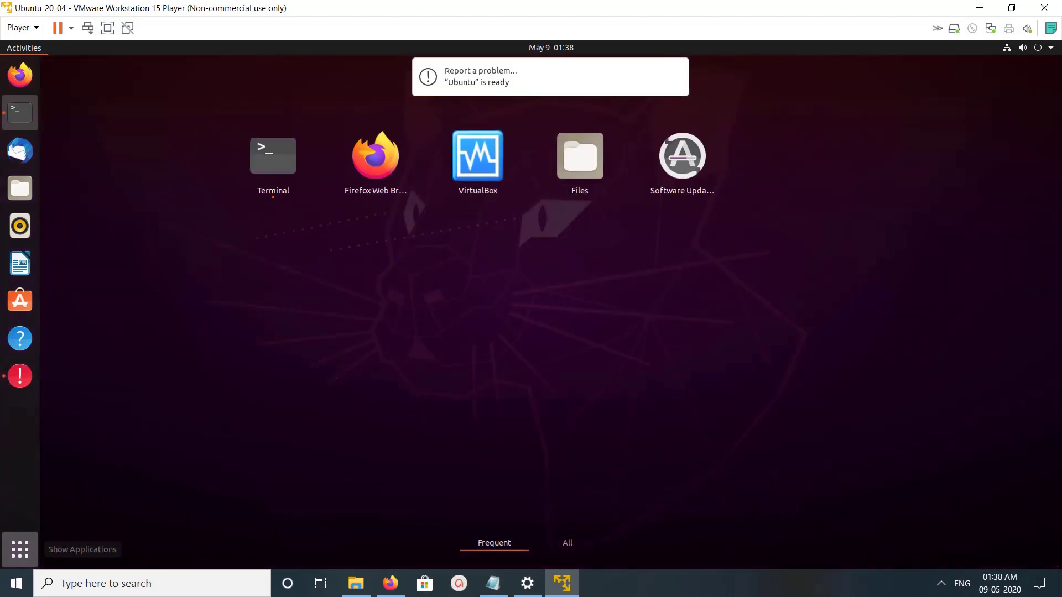
click(478, 157)
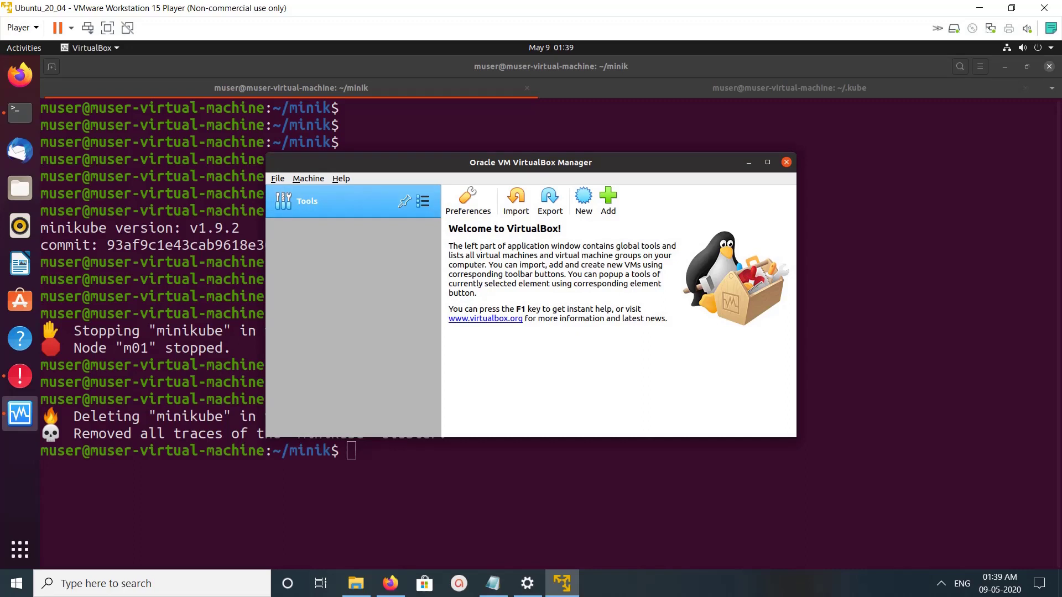
click(786, 161)
List ~/.minikube/cache/, showing images, iso, linux, localkube and preloaded-tarball
key(Return)
key(Return)
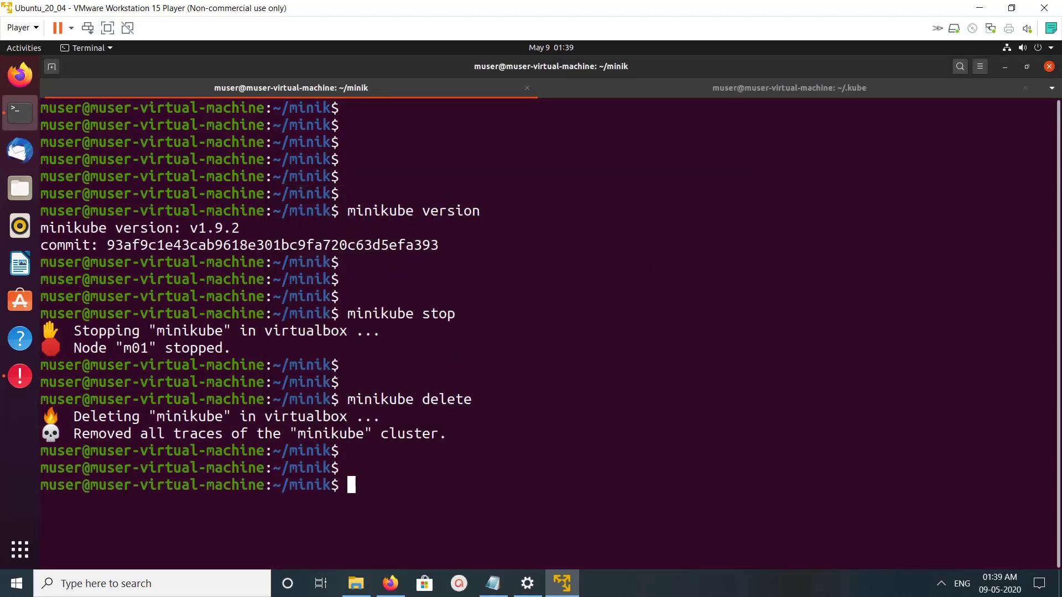
text(ls )
text(~/)
text(.mi)
key(Tab)
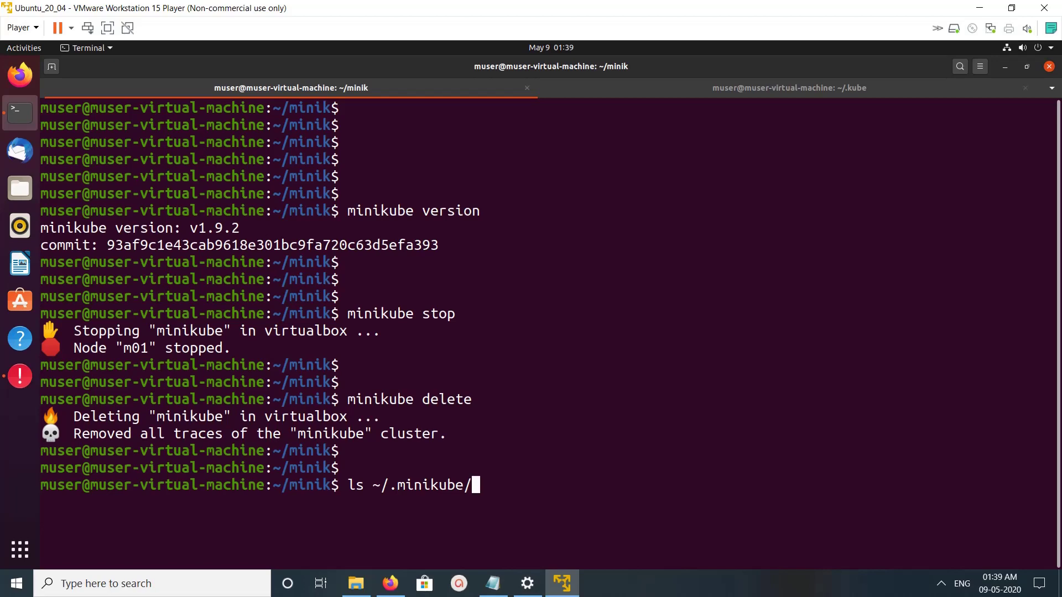
text(ca)
text(c)
key(Tab)
key(Return)
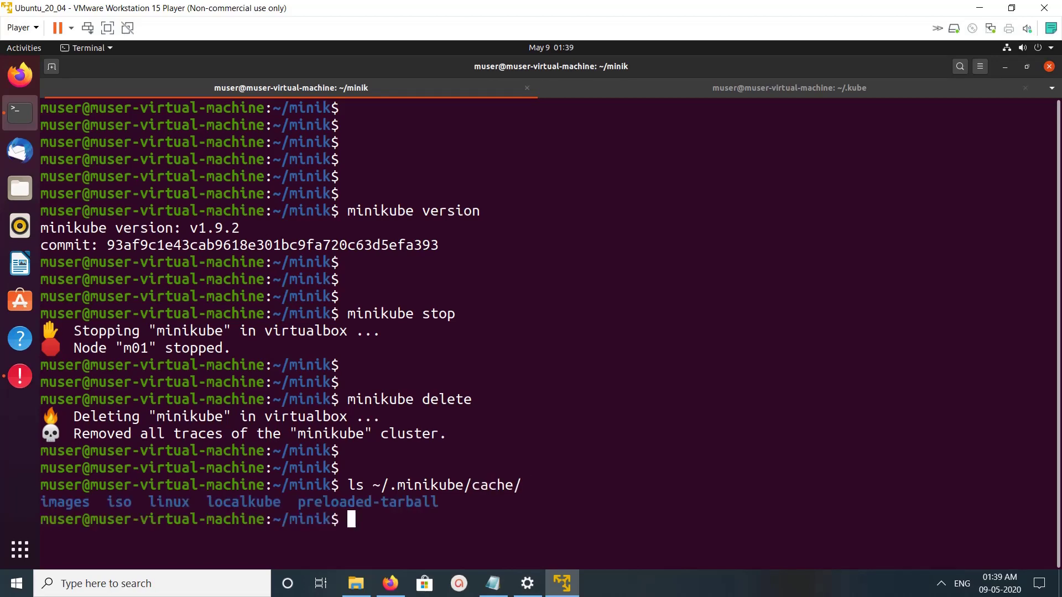
key(Return)
List the iso and preloaded-tarball cache folders, showing the v1.9.0 ISO and the preloaded tarball
key(Up)
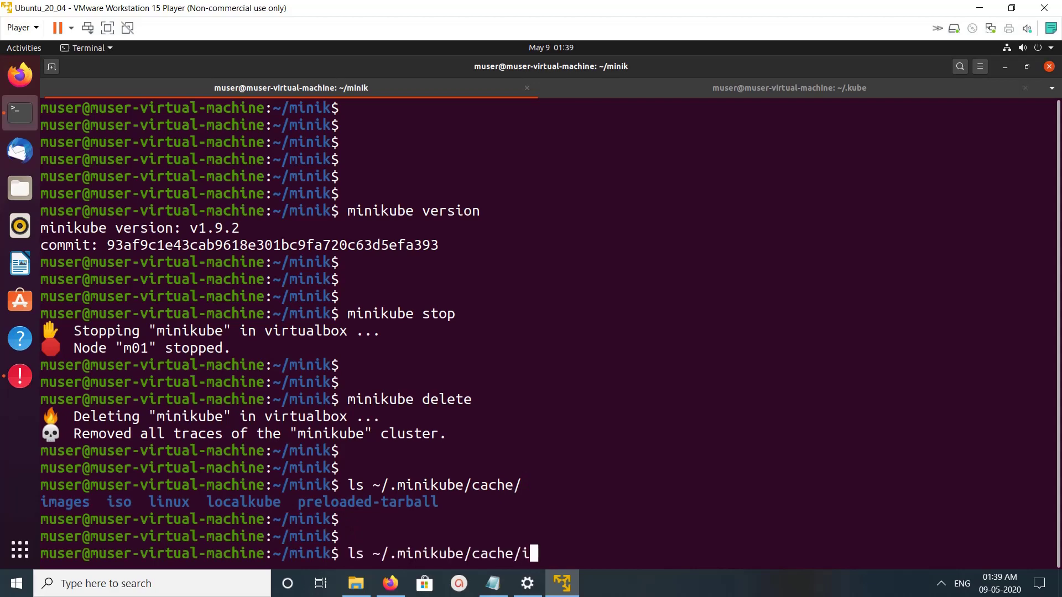
text(iso/)
key(Return)
key(Return)
key(Return)
key(Up)
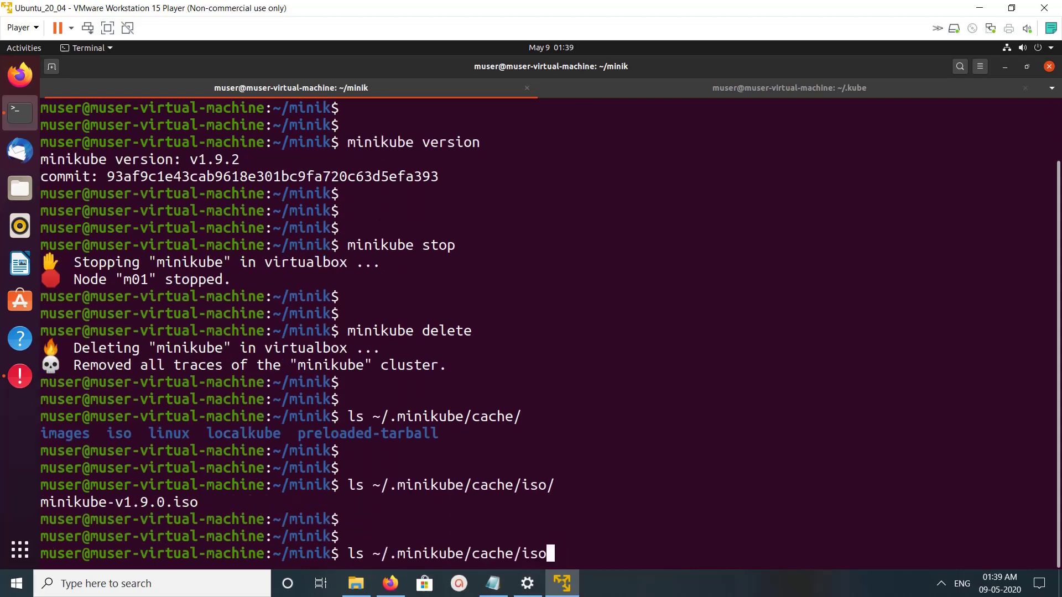
key(BackSpace)
key(BackSpace)
key(BackSpace)
text(p)
key(Tab)
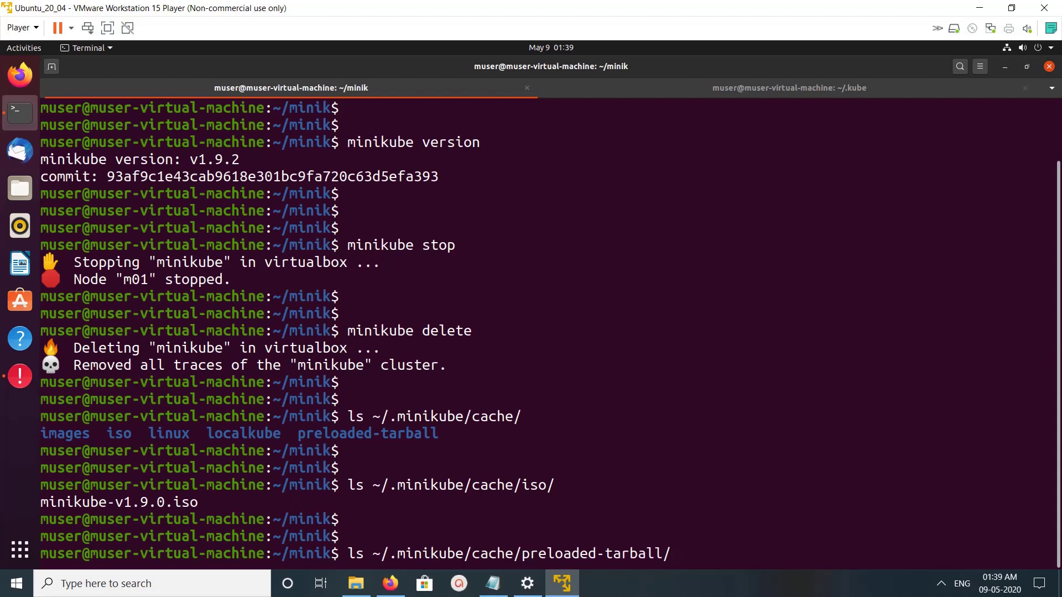
key(Return)
key(Return)
key(Return)
key(Return)
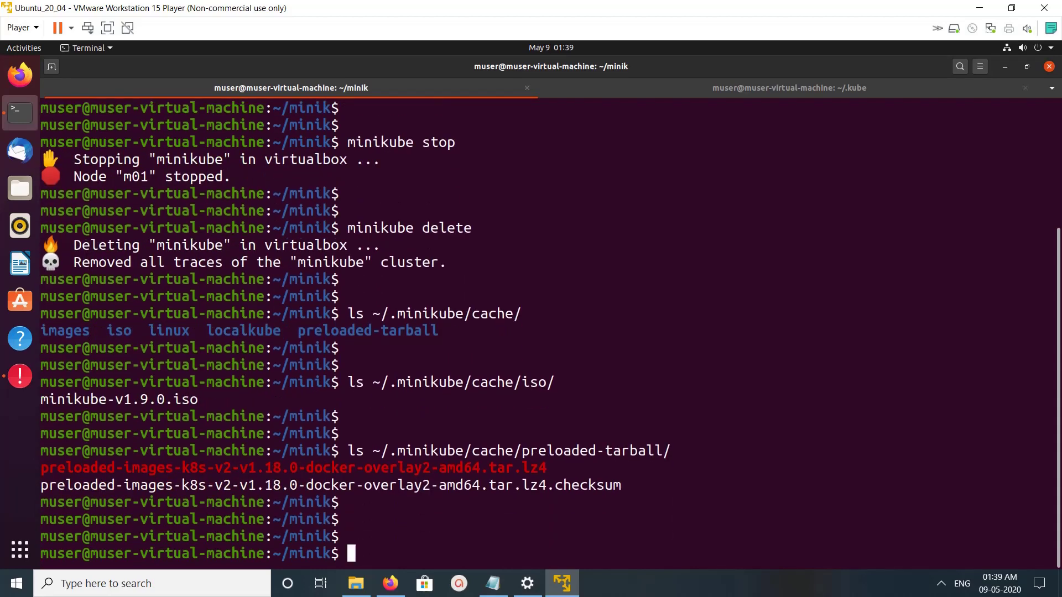
Recall the earlier minikube delete command from history and erase it from the line
key(Up)
key(Up)
key(Up)
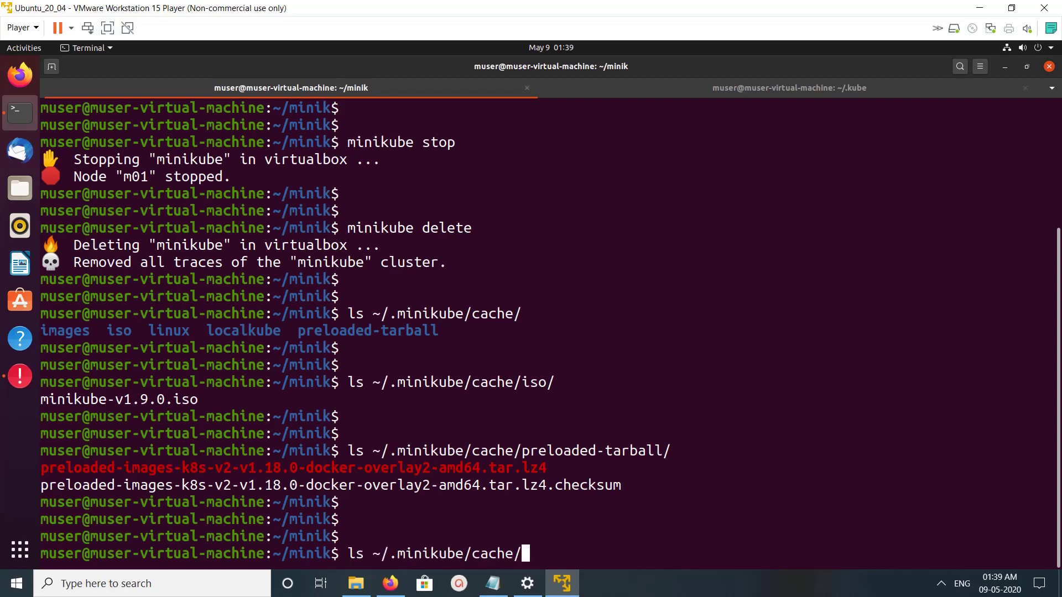
key(Up)
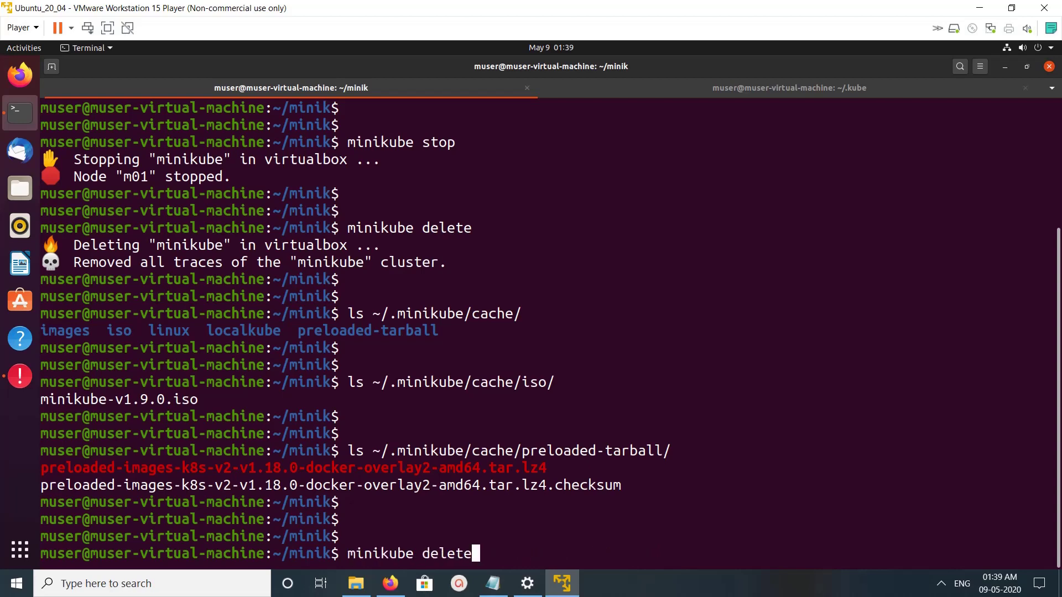
key(BackSpace)
key(BackSpace)
key(BackSpace)
key(BackSpace)
key(BackSpace)
key(BackSpace)
key(BackSpace)
key(BackSpace)
key(BackSpace)
key(BackSpace)
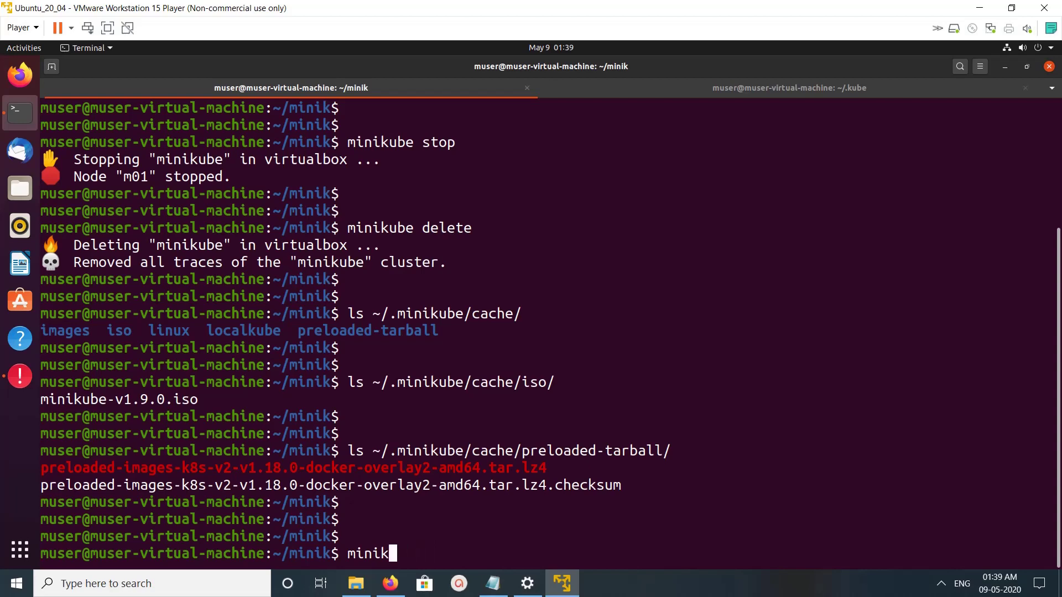
key(BackSpace)
key(BackSpace)
key(BackSpace)
Search command history with Ctrl+R, then cancel the search, leaving an empty prompt
key(ctrl+r)
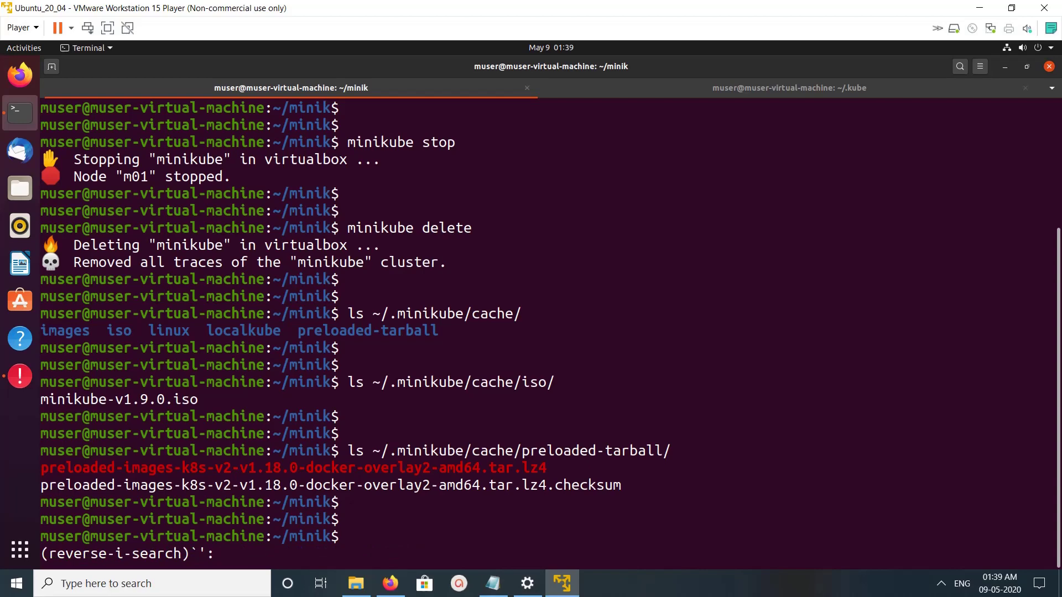
text(--v)
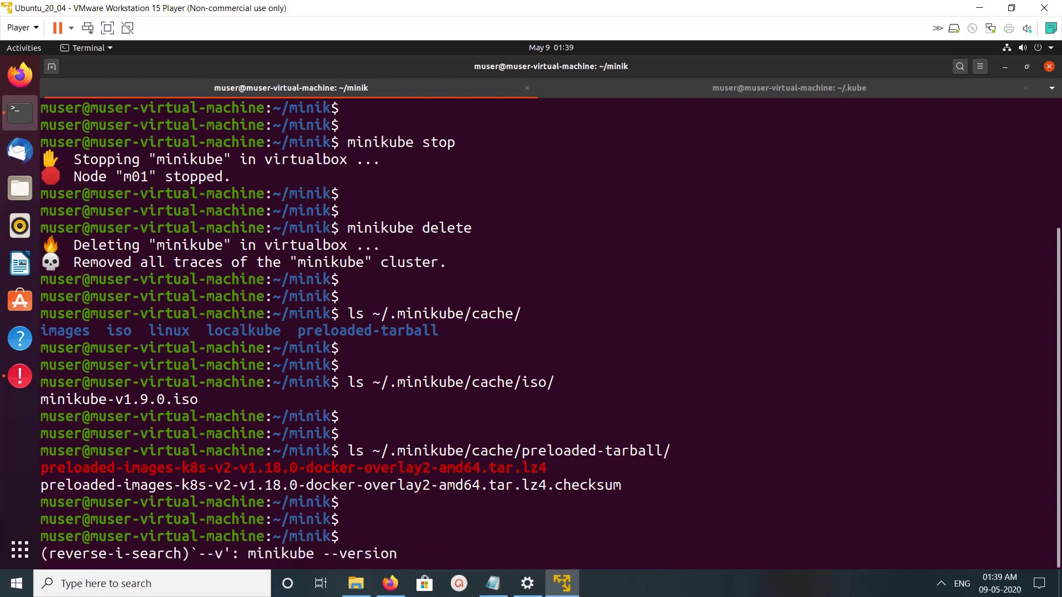
text(it)
key(BackSpace)
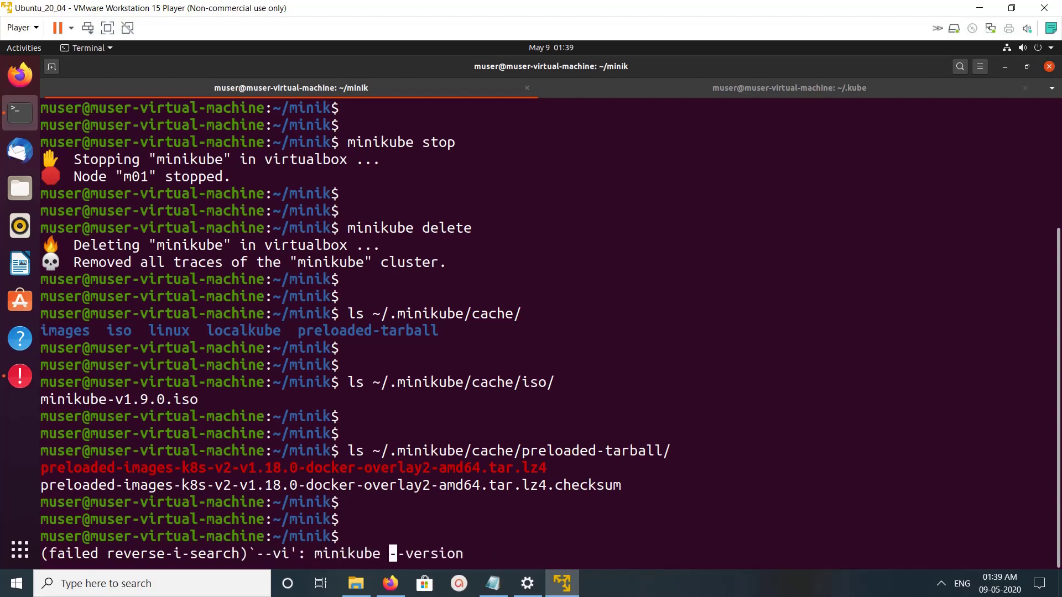
key(BackSpace)
key(BackSpace)
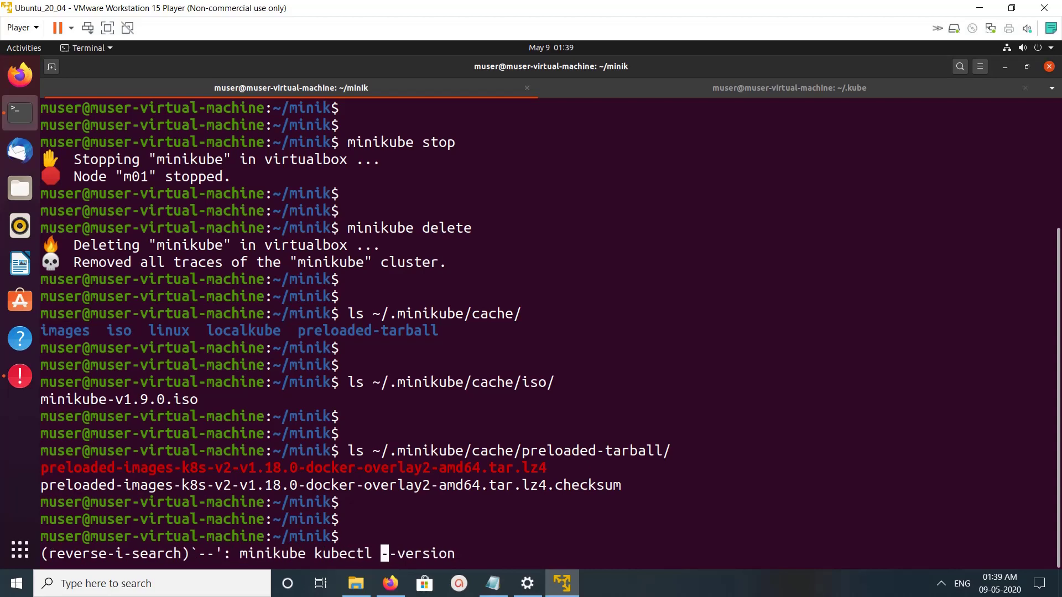
key(ctrl+g)
key(BackSpace)
key(BackSpace)
key(BackSpace)
key(BackSpace)
key(BackSpace)
key(BackSpace)
key(BackSpace)
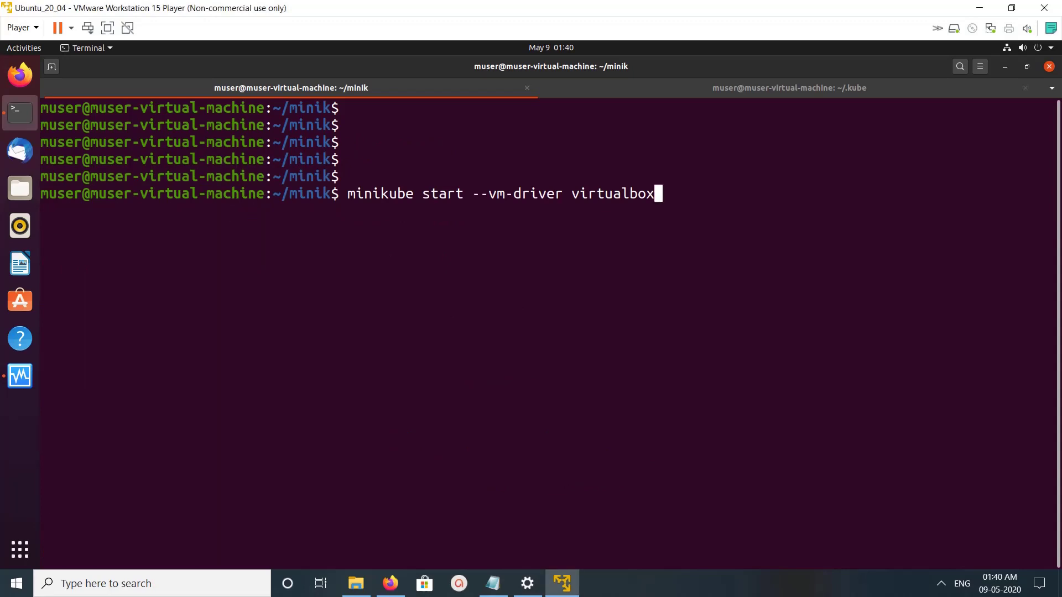
Run 'minikube start --vm-driver virtualbox' and move VirtualBox Manager aside to watch the new VM
key(Return)
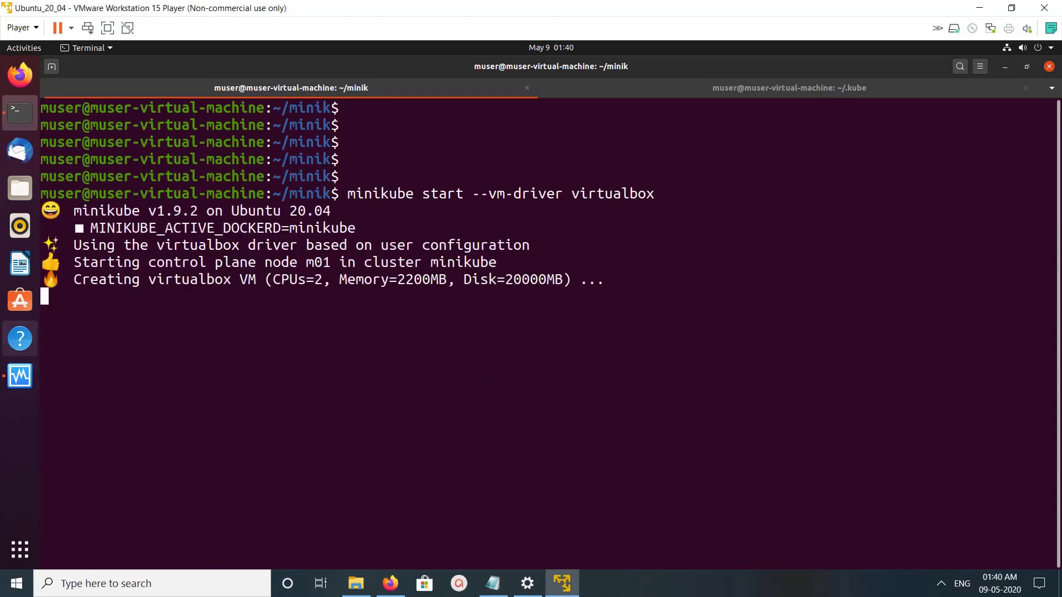
click(20, 376)
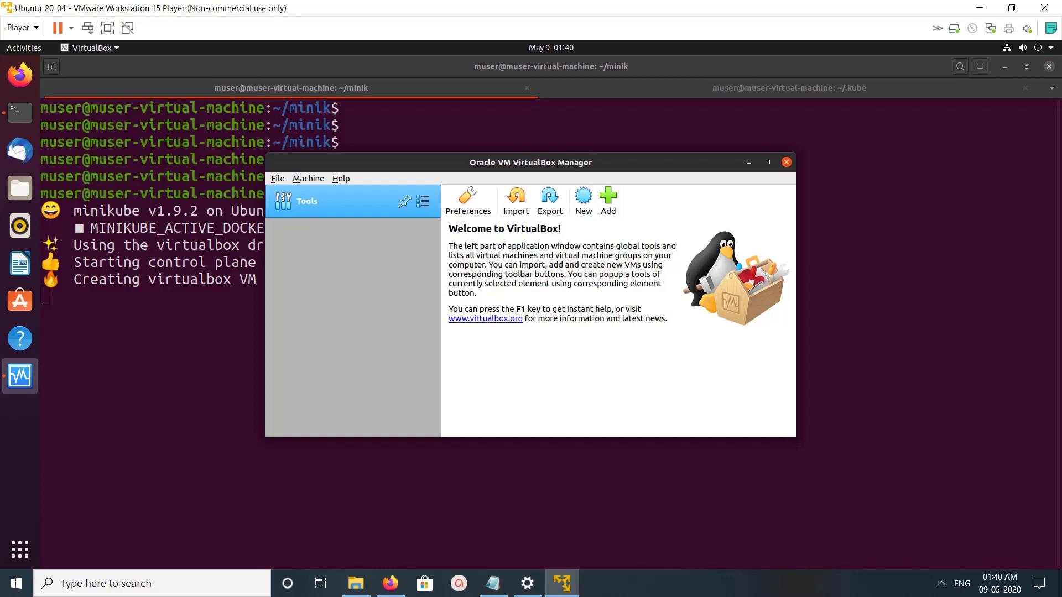
mouse_move(531, 162)
mouse_down()
mouse_move(786, 329)
mouse_move(760, 333)
mouse_up()
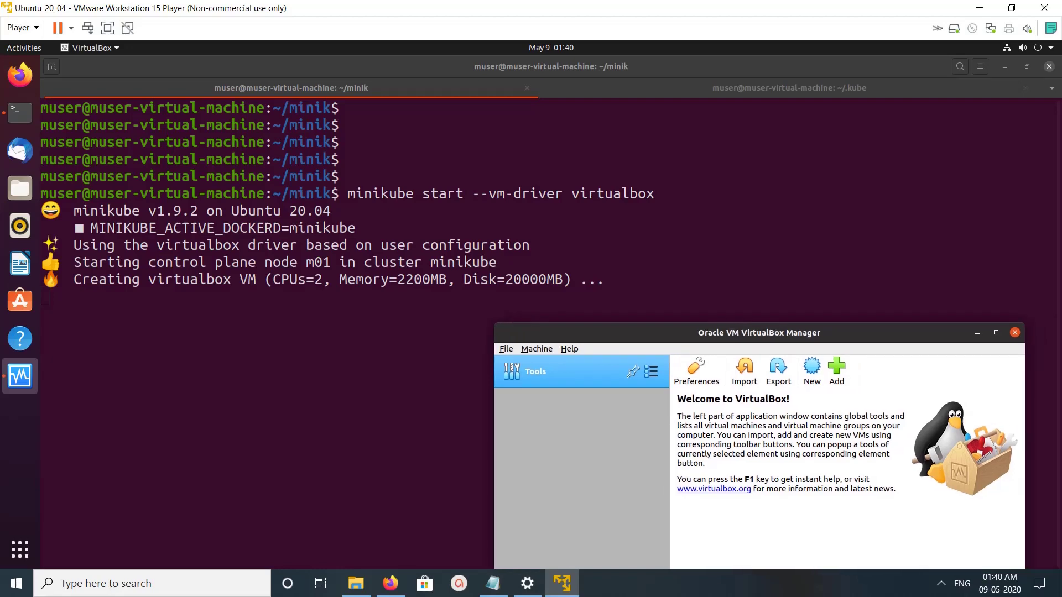